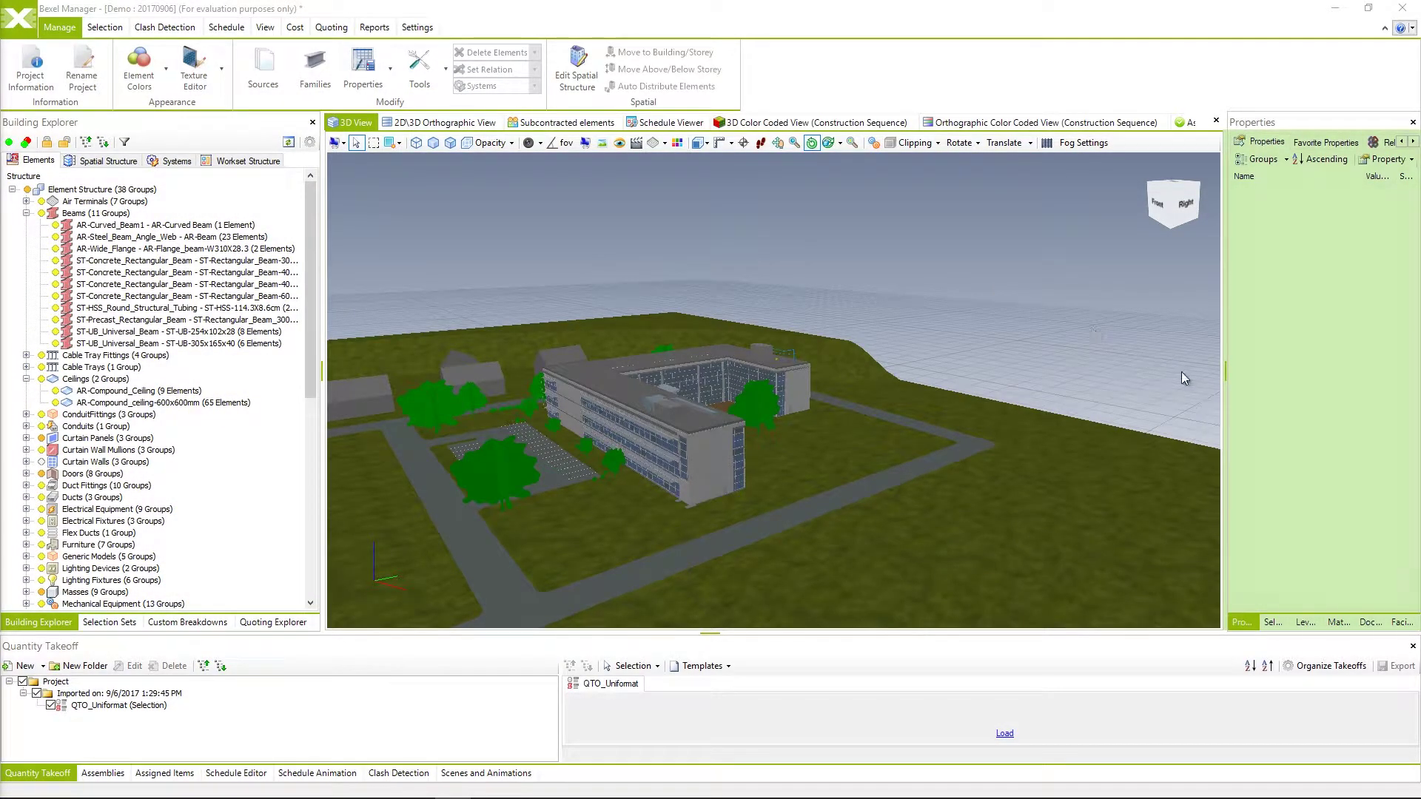
- Drag the 3D View/Properties splitter left to widen the Properties panel
drag(1221, 372, 1001, 381)
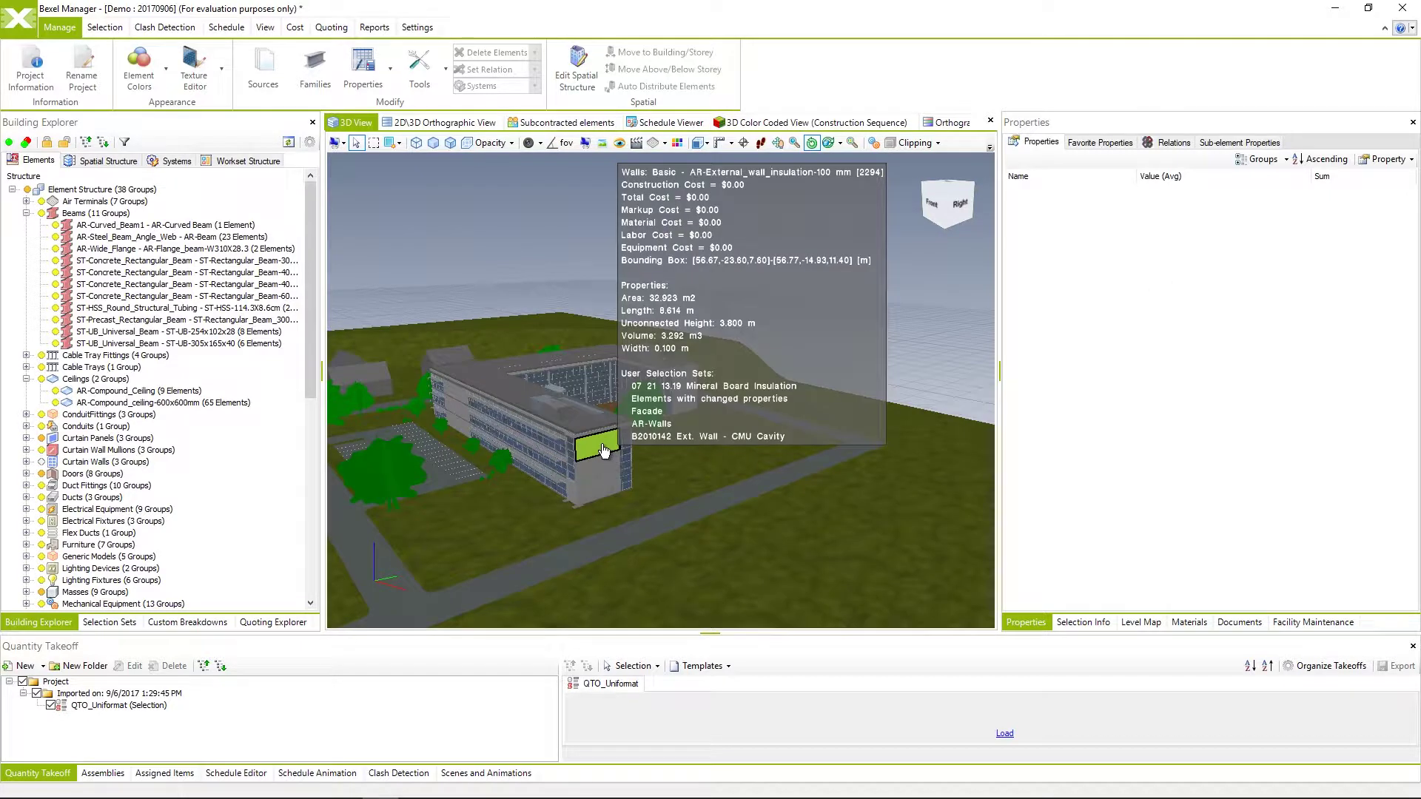
- Select the yellow exterior insulation wall and choose Property > New... to define a property
click(605, 449)
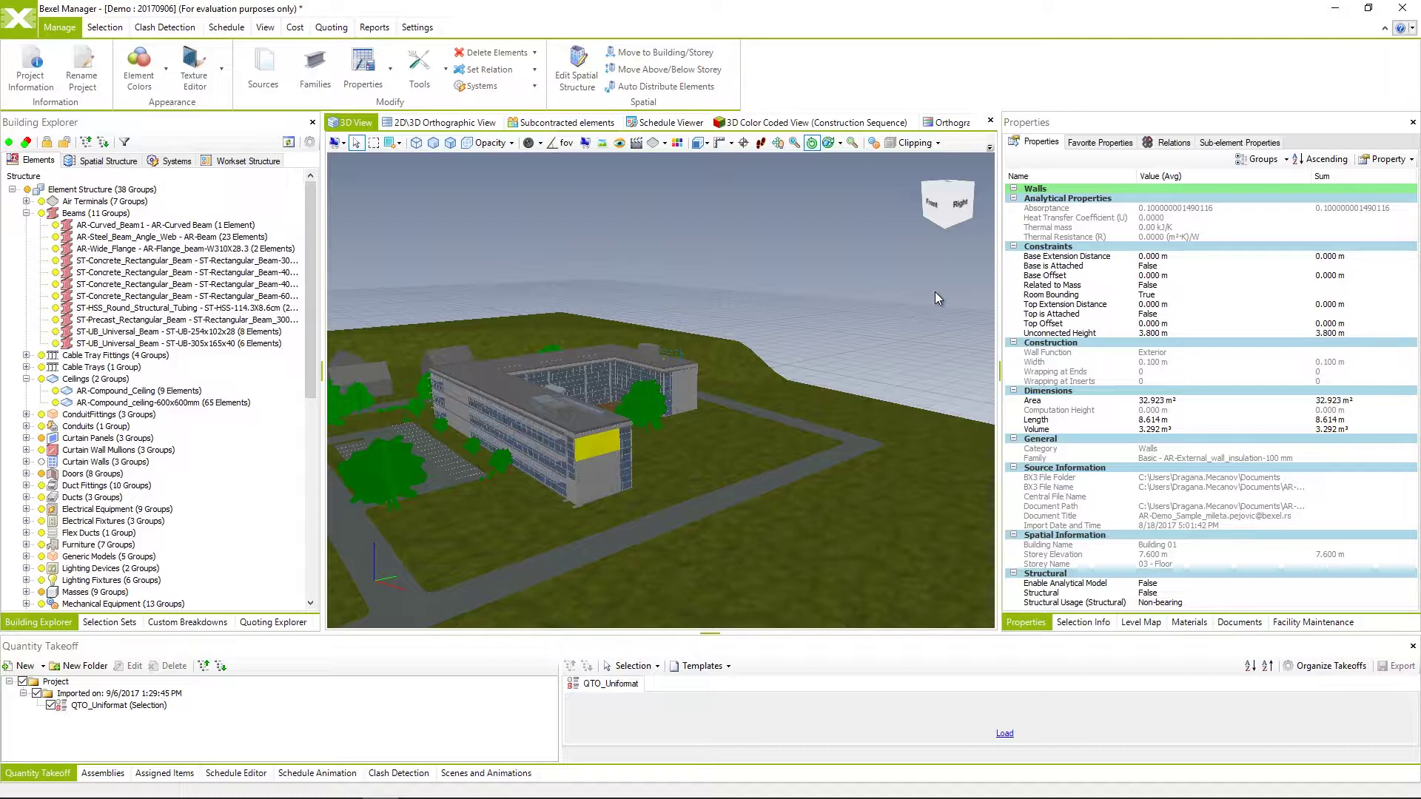
click(1405, 160)
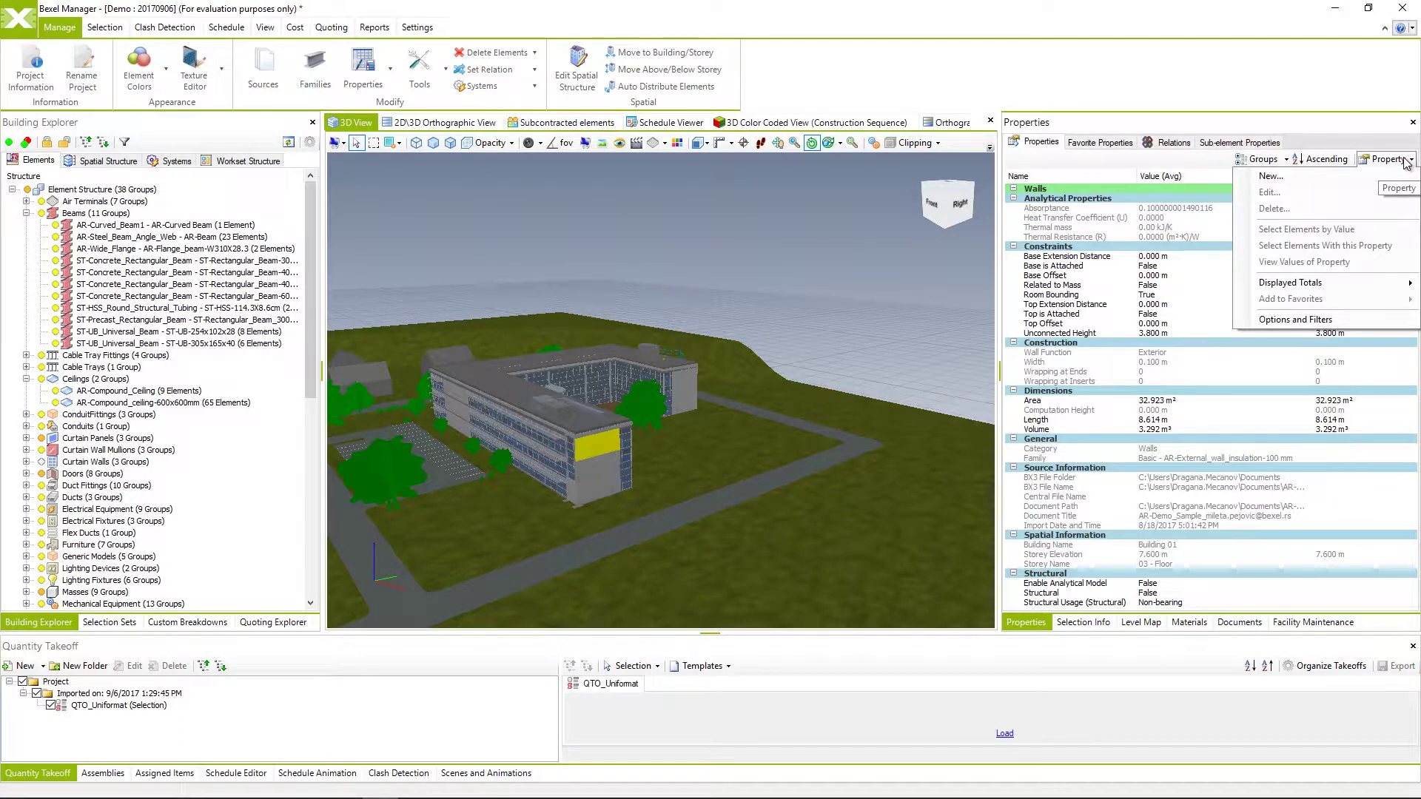
click(1295, 177)
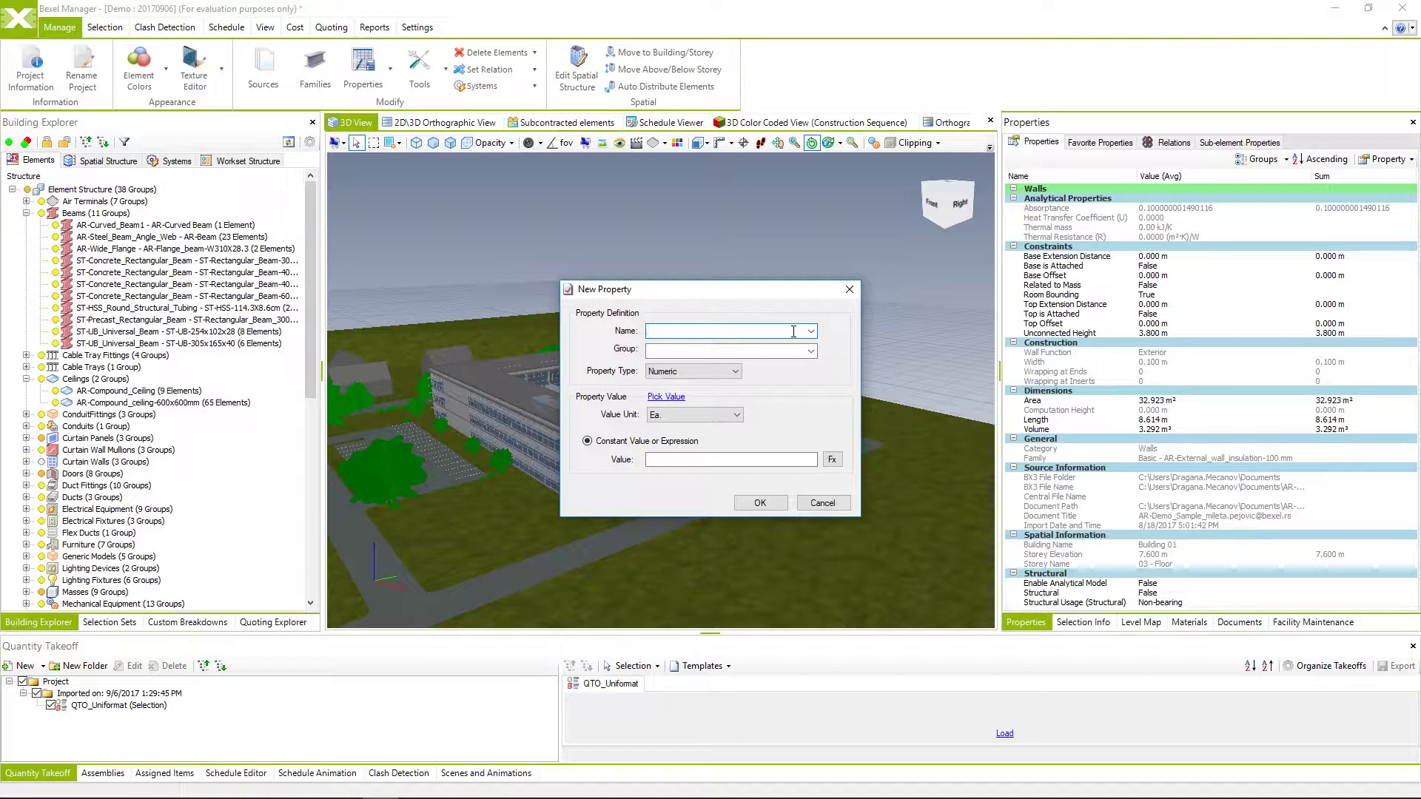
- Name the new property 'Custom Volume' in the Dimensions group and open the Fx expression editor
text(Custom Volume)
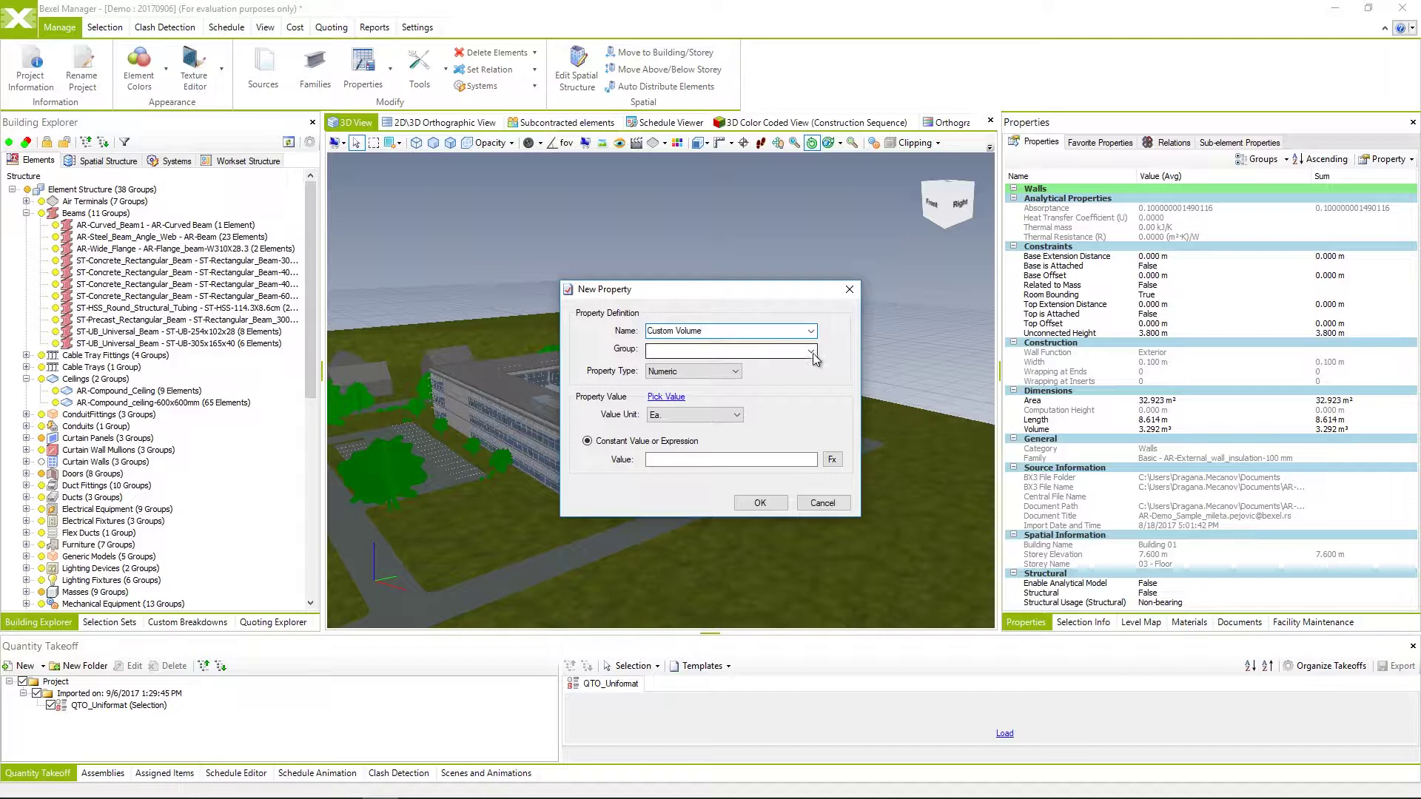
click(811, 351)
click(735, 394)
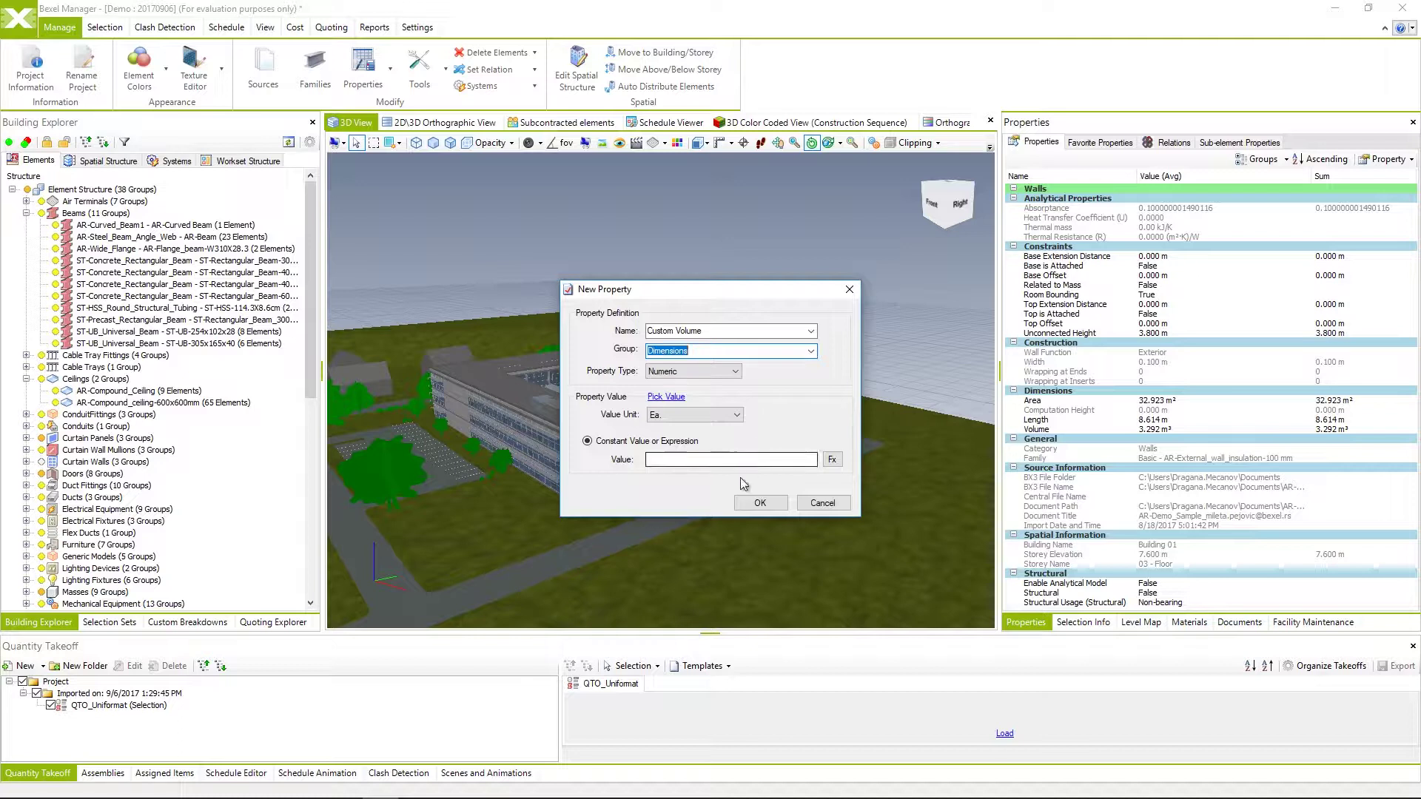
click(772, 460)
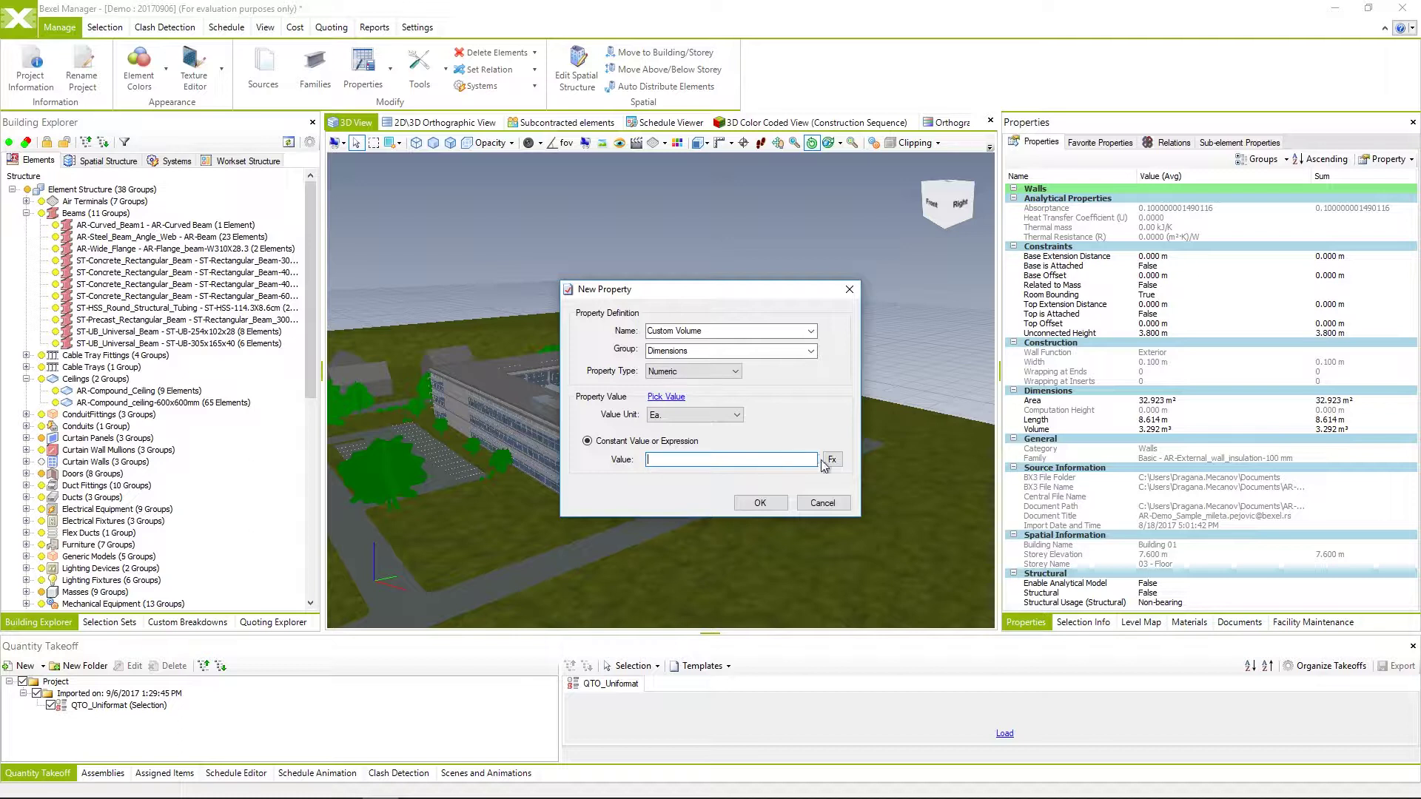
click(832, 460)
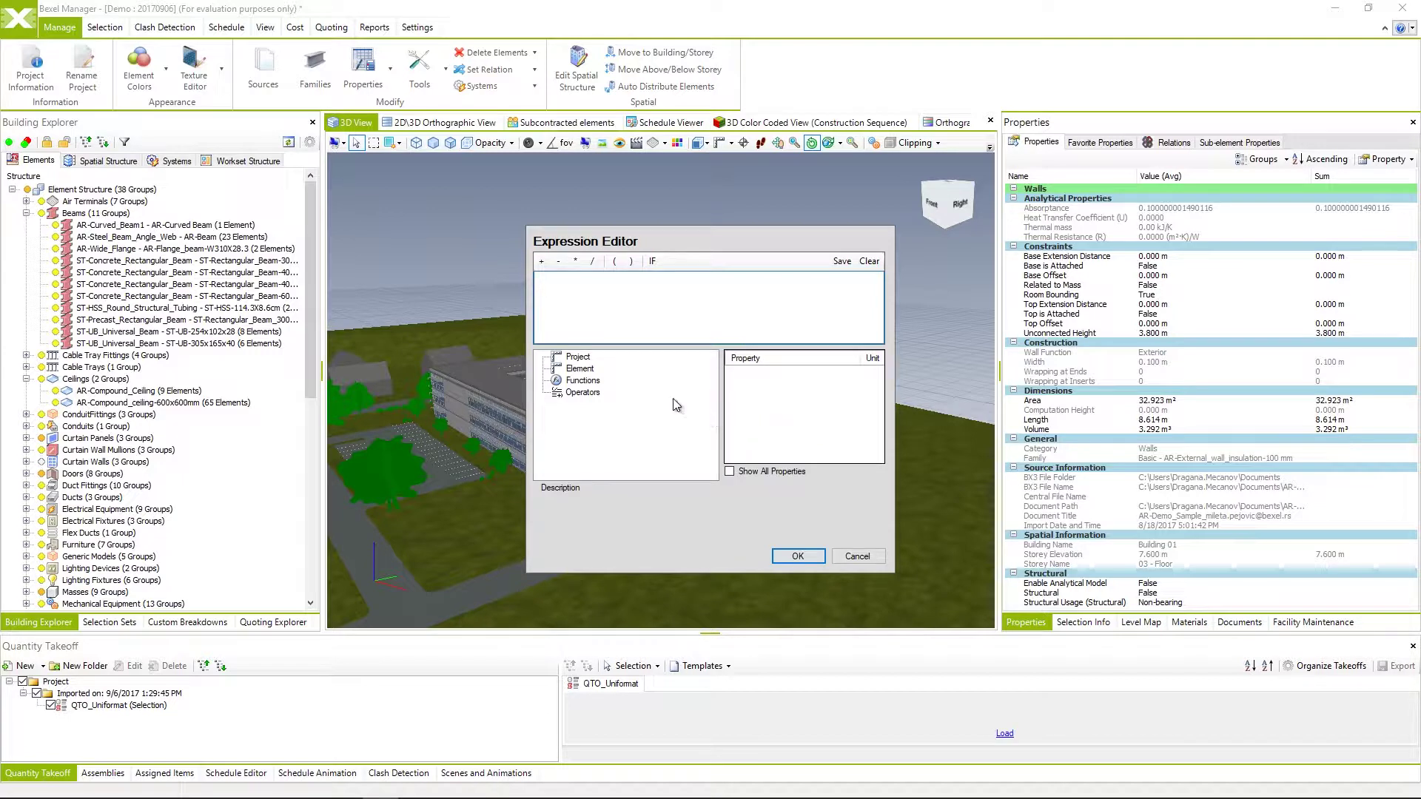
- Build the value expression [Area]*[Length] from the Element properties and accept it
click(590, 371)
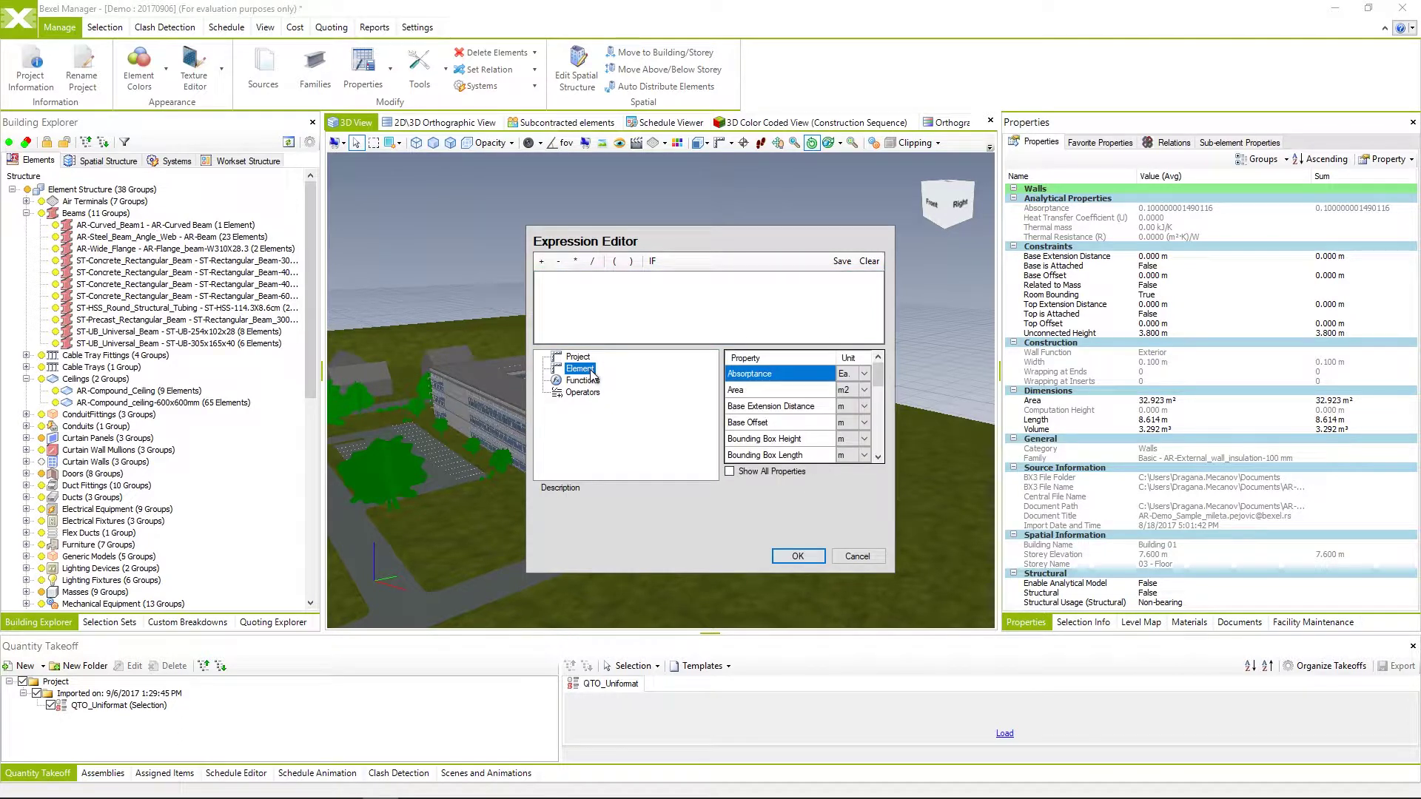
double_click(760, 392)
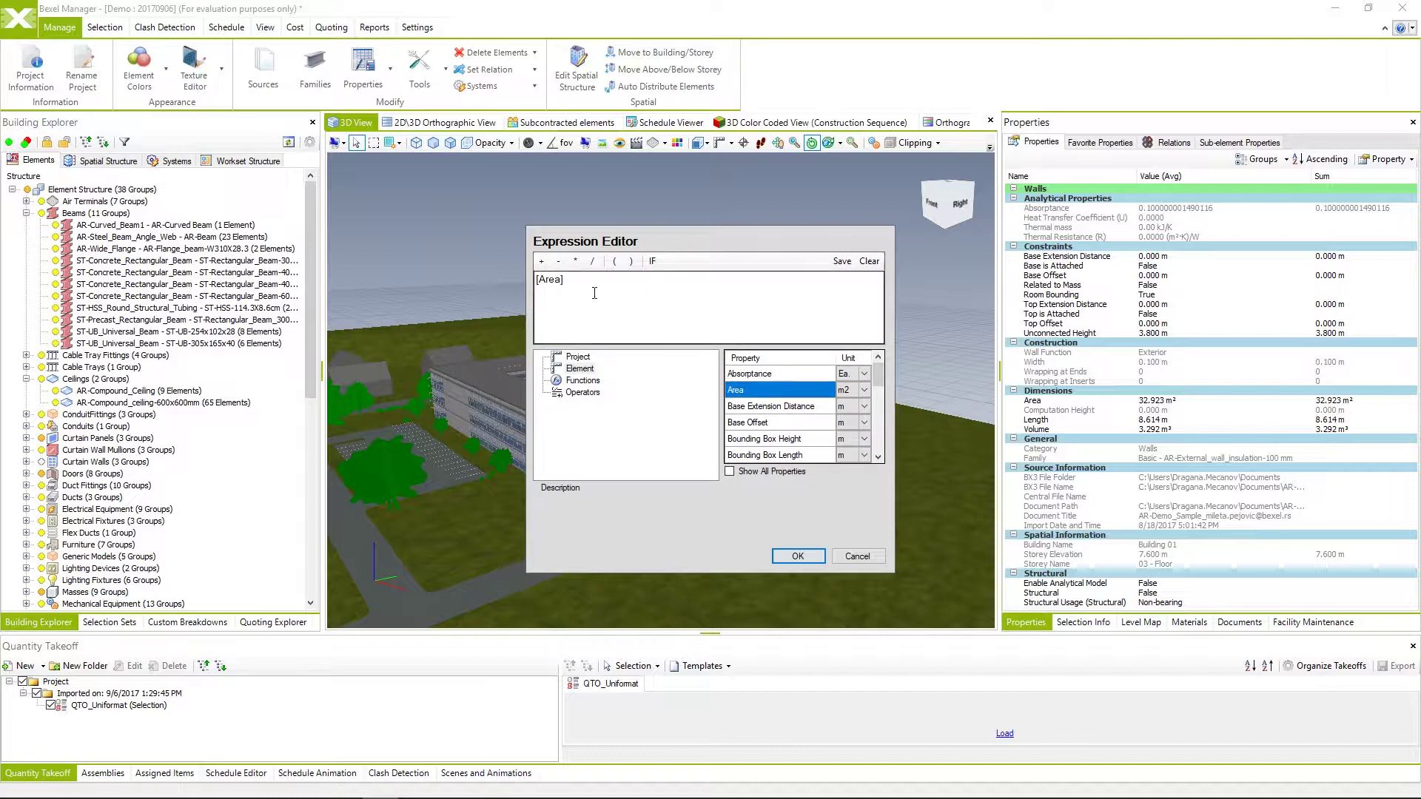
click(575, 261)
drag(880, 381, 879, 423)
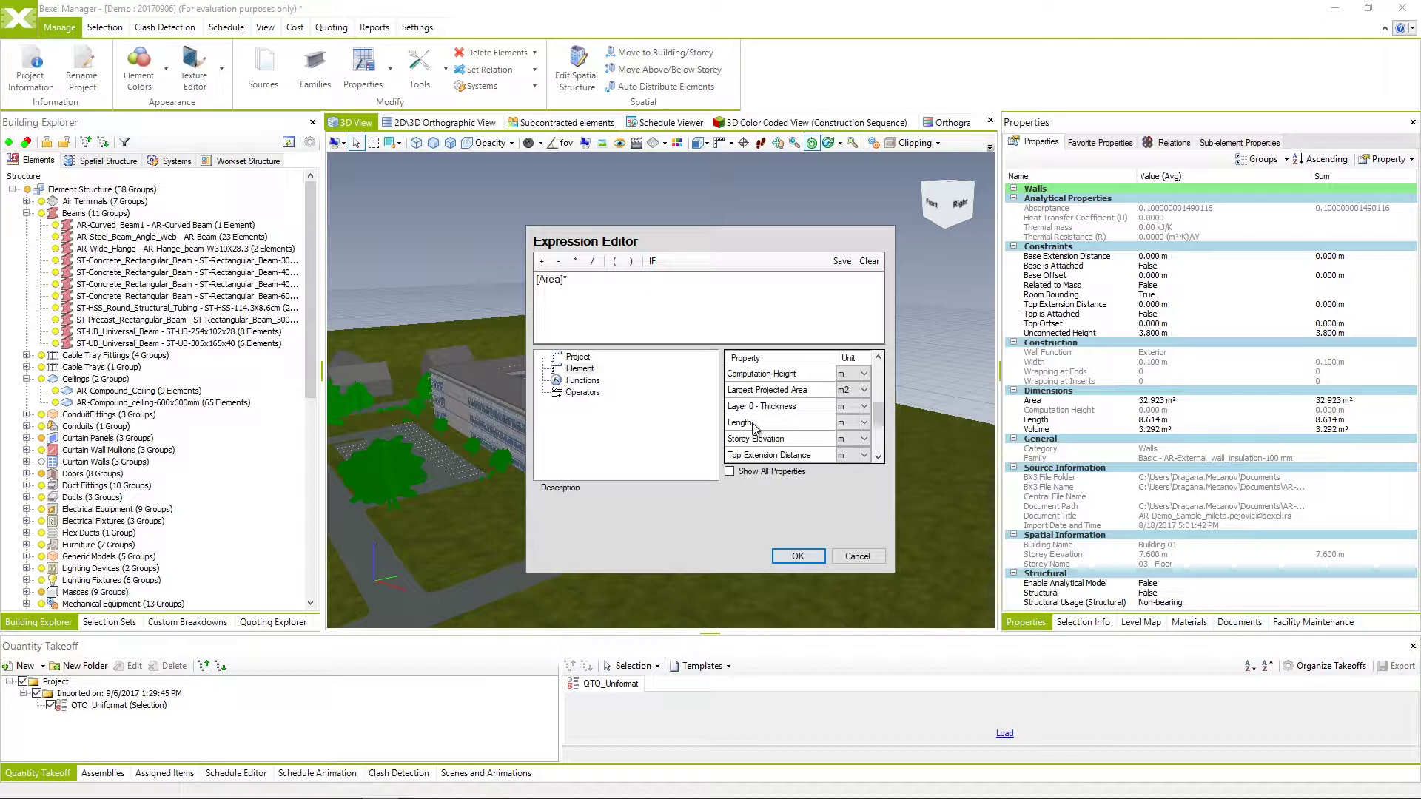
double_click(753, 424)
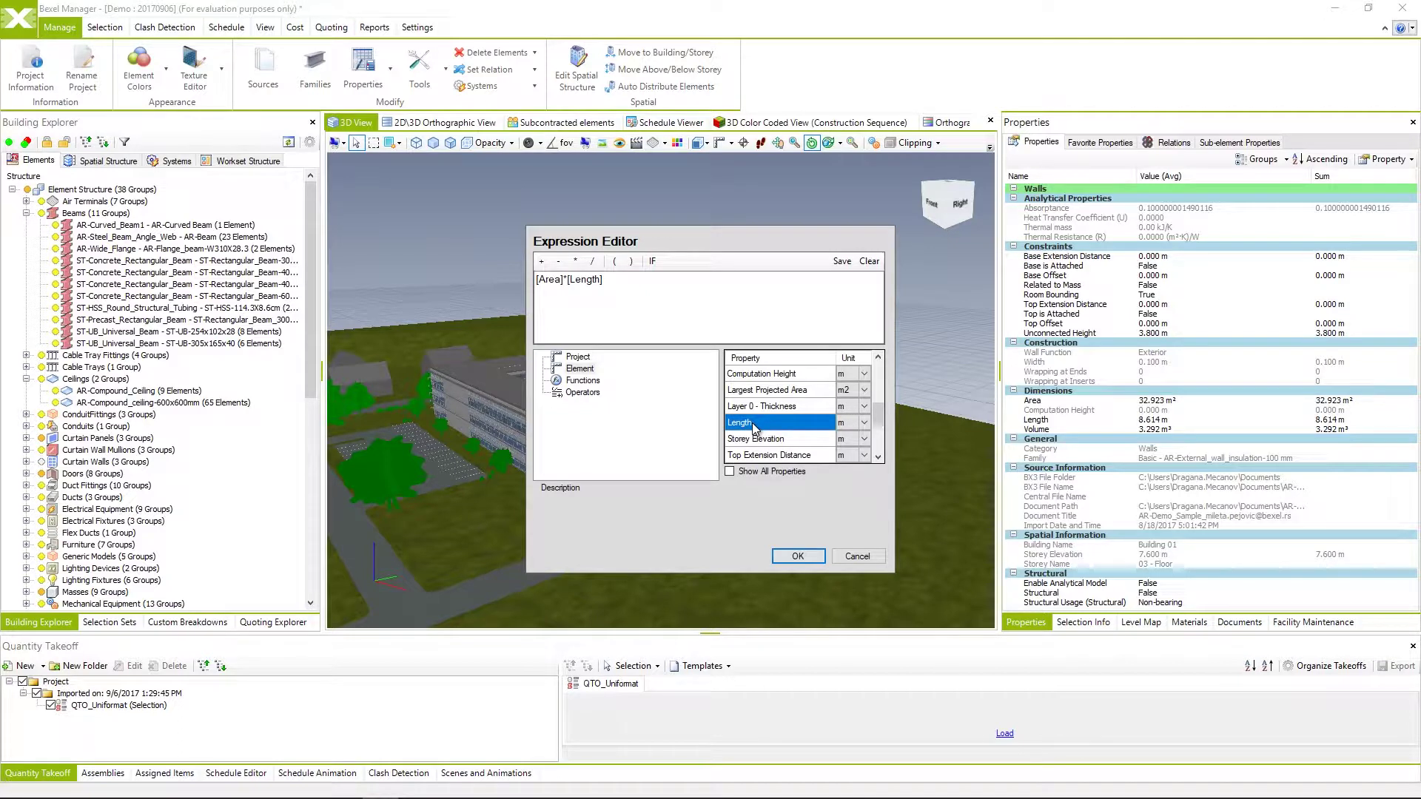
click(797, 556)
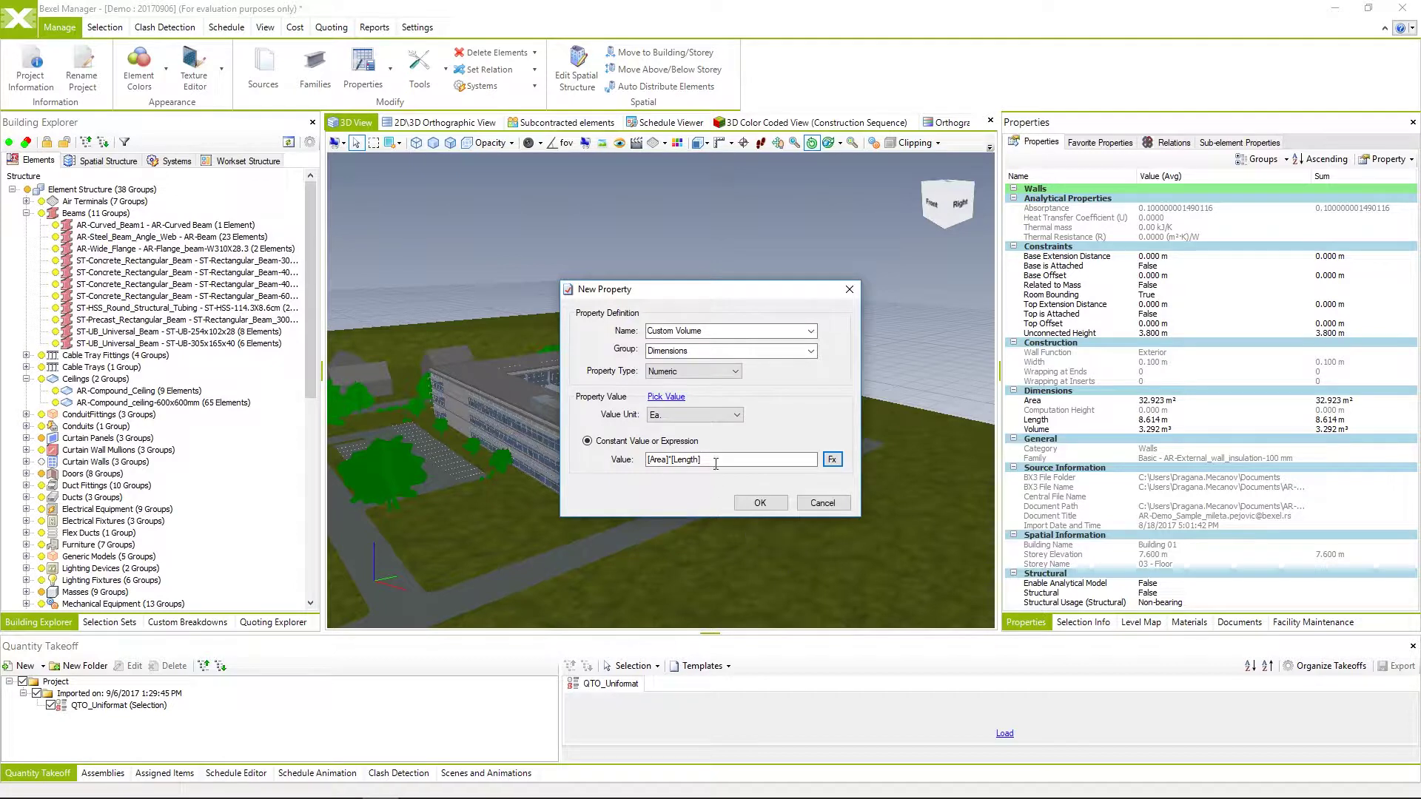
- Create the property and check the wall's Custom Volume (283.593894277437) and Length rows
click(759, 503)
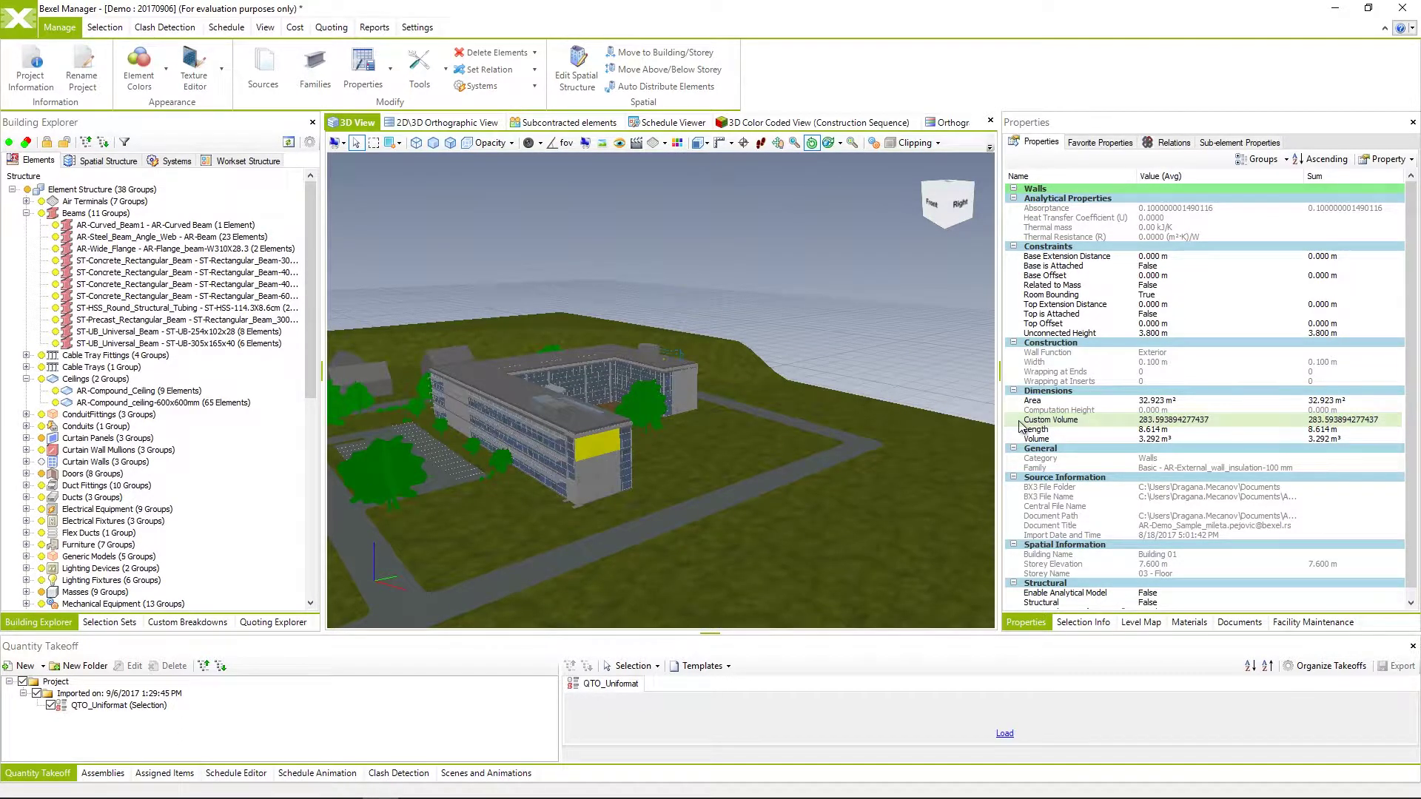
click(1044, 422)
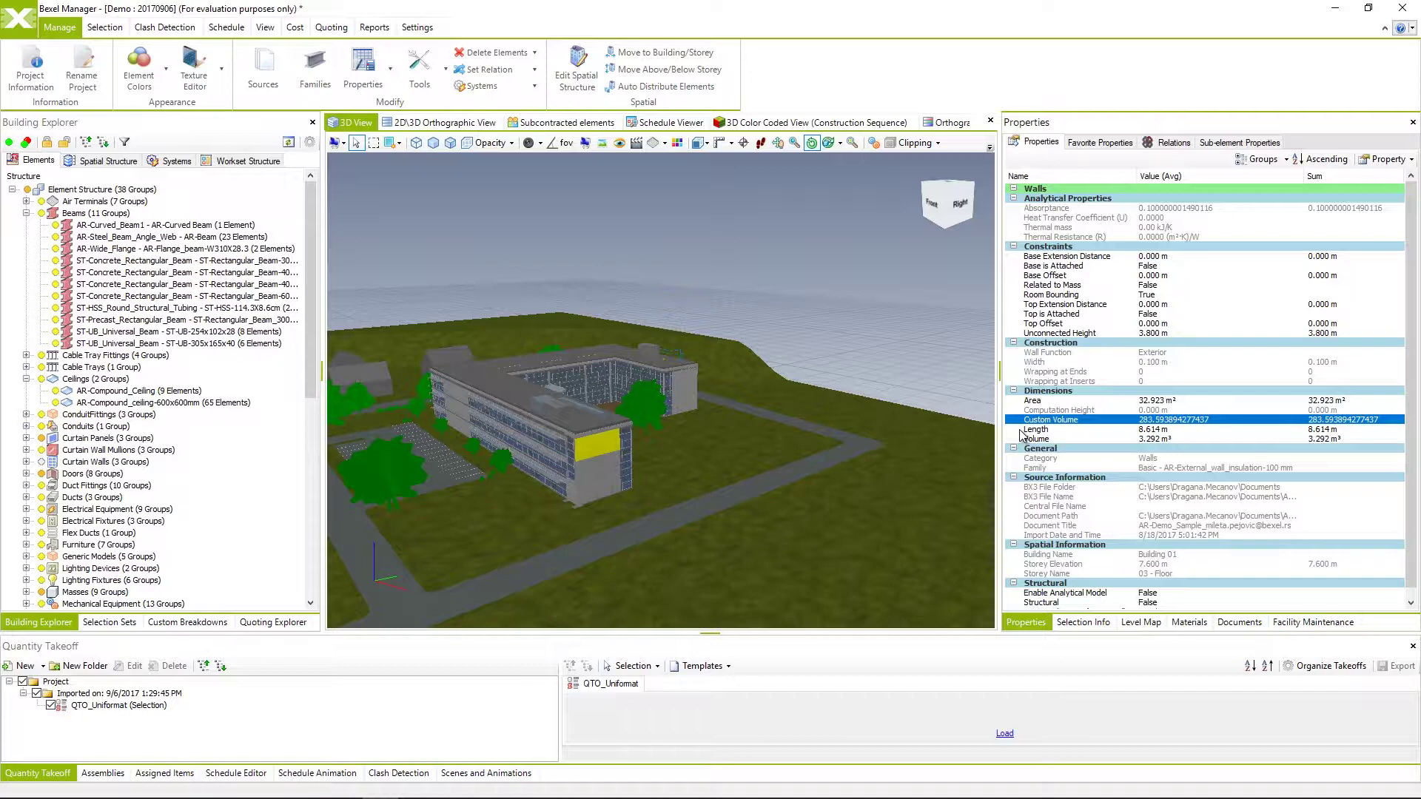
click(1064, 429)
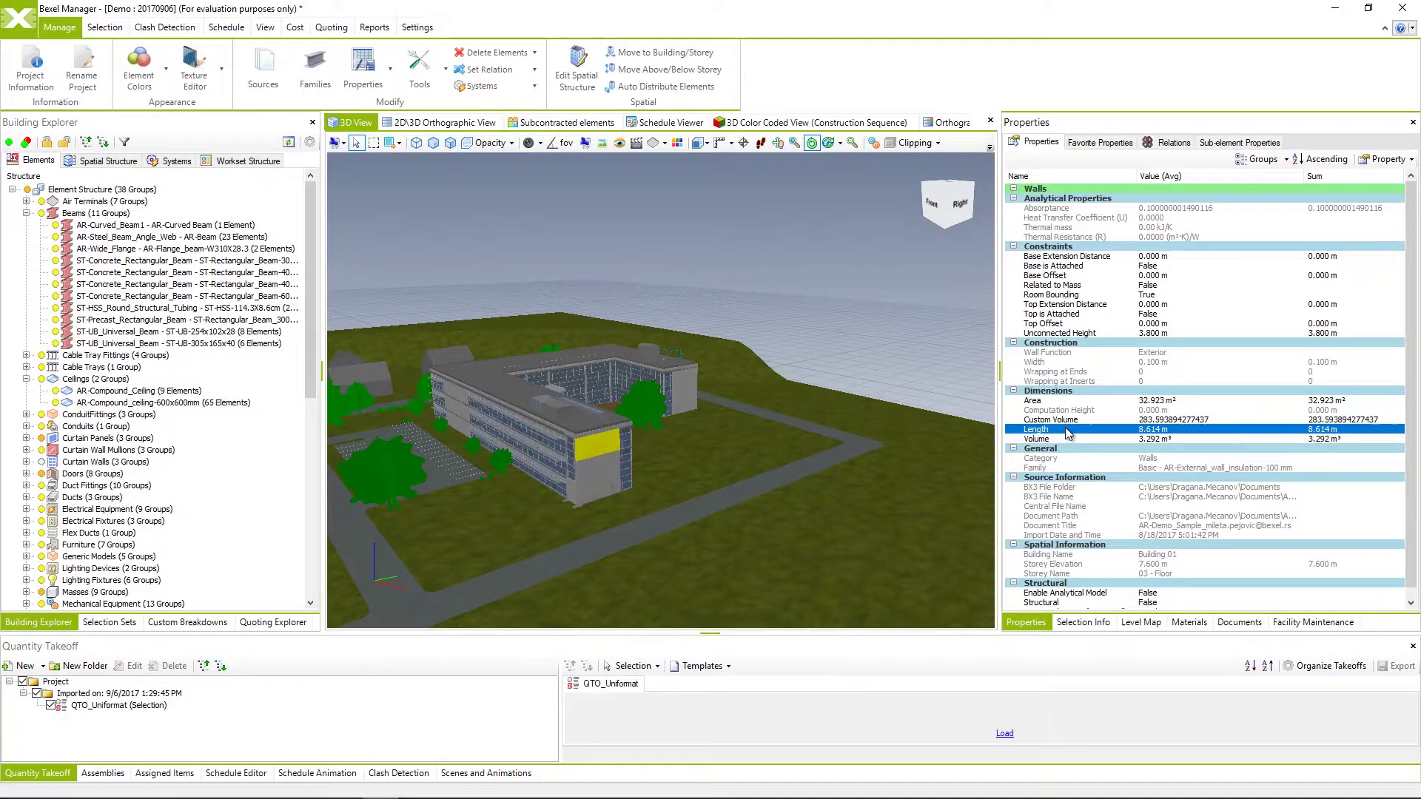
right_click(1068, 433)
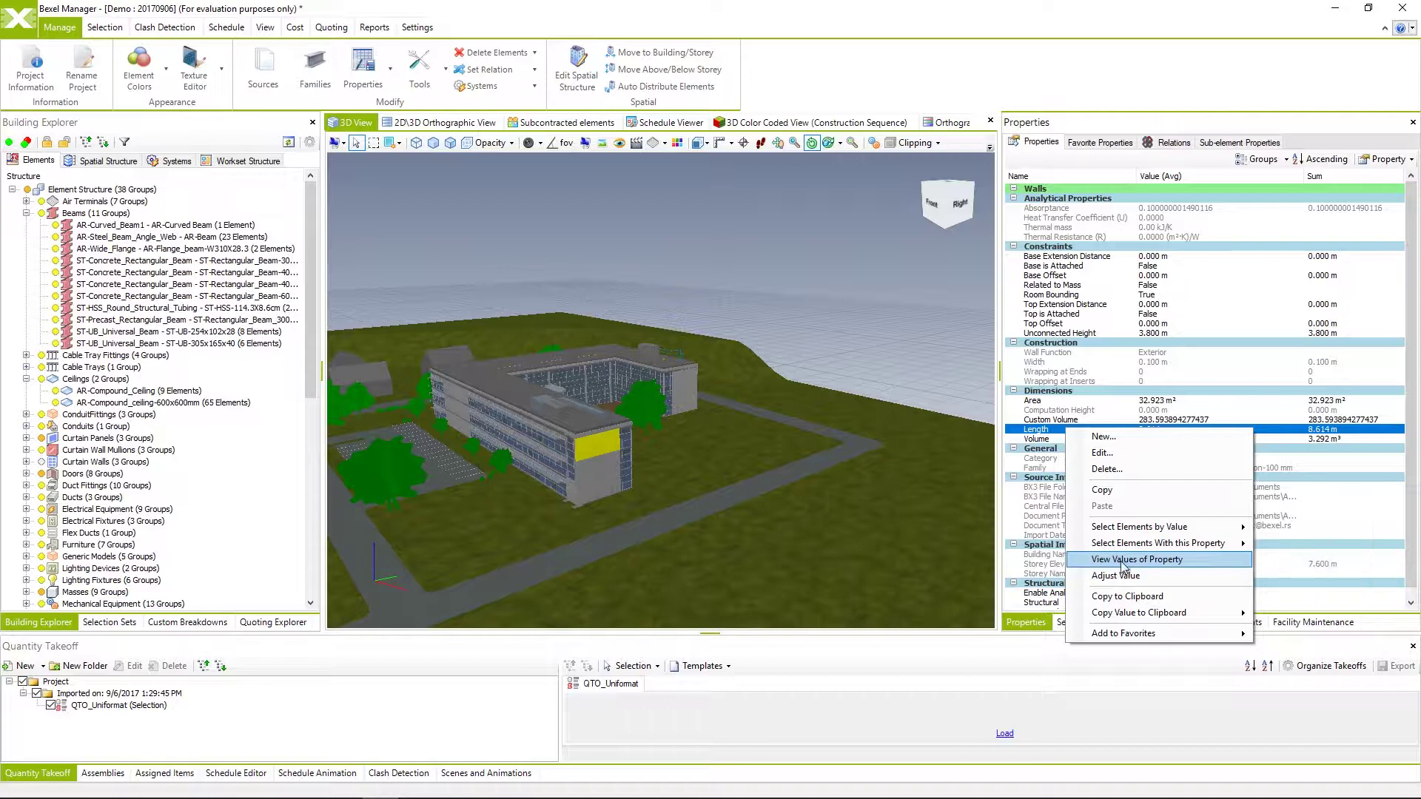
click(1197, 560)
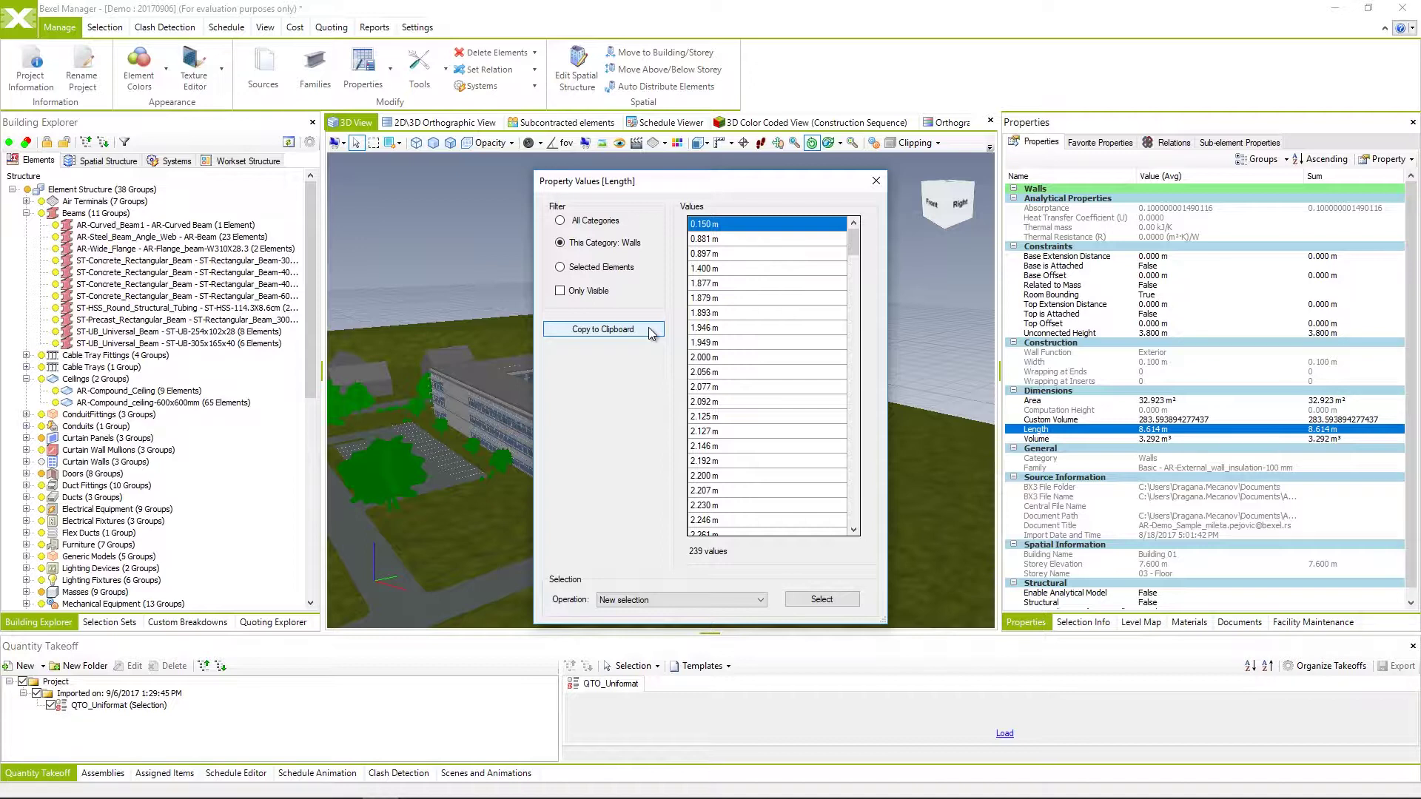
click(651, 333)
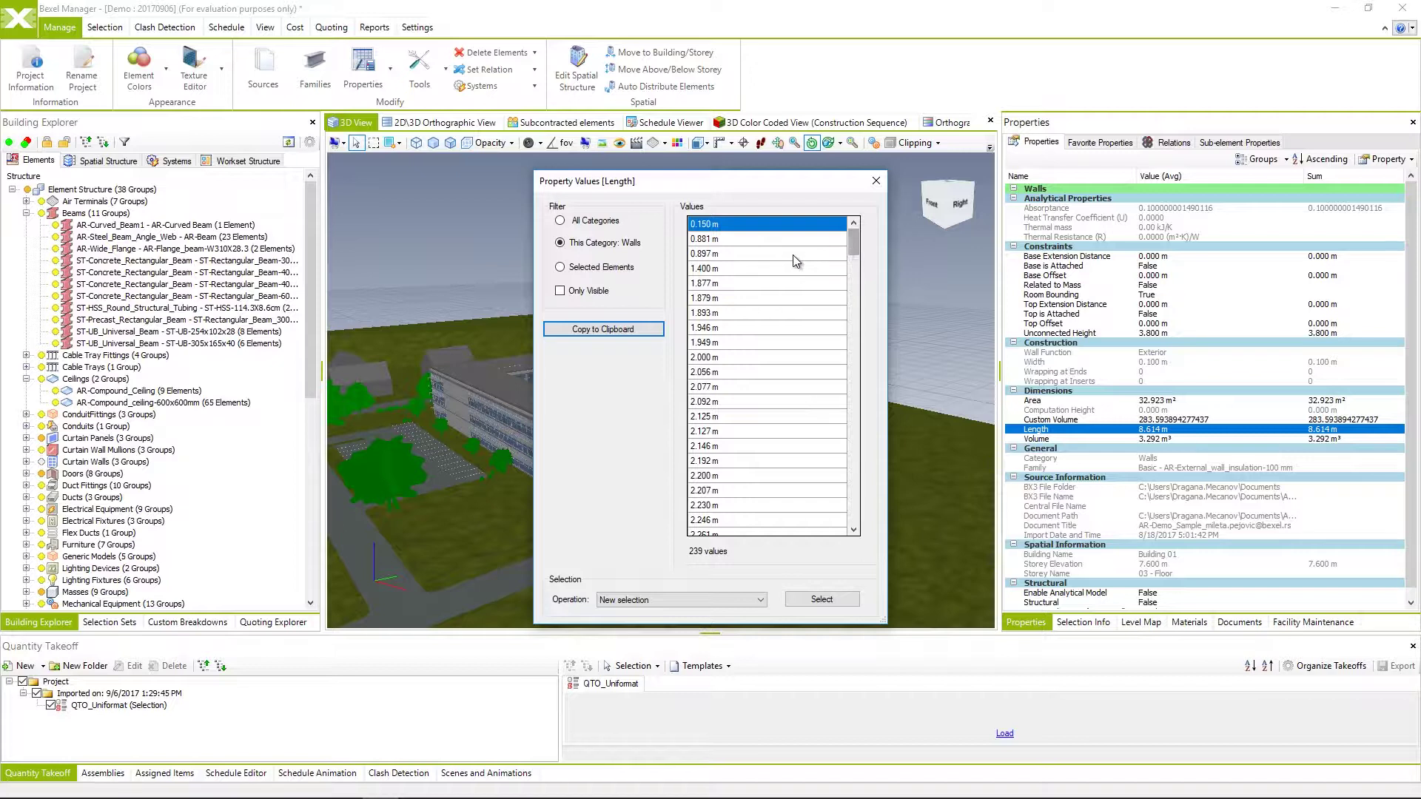
click(876, 181)
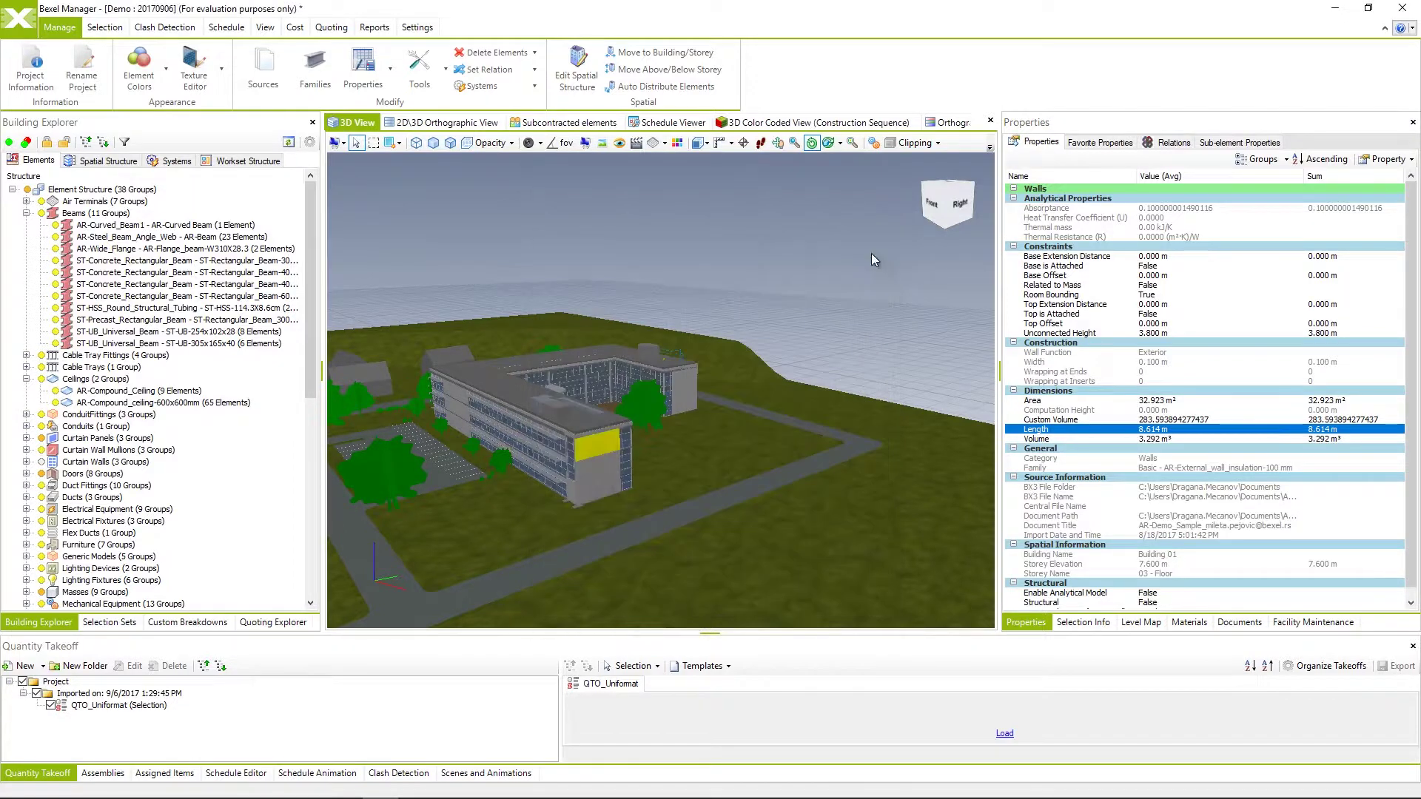
- Select all elements with a Length property, clear the selection, then pick another exterior wall
right_click(1108, 433)
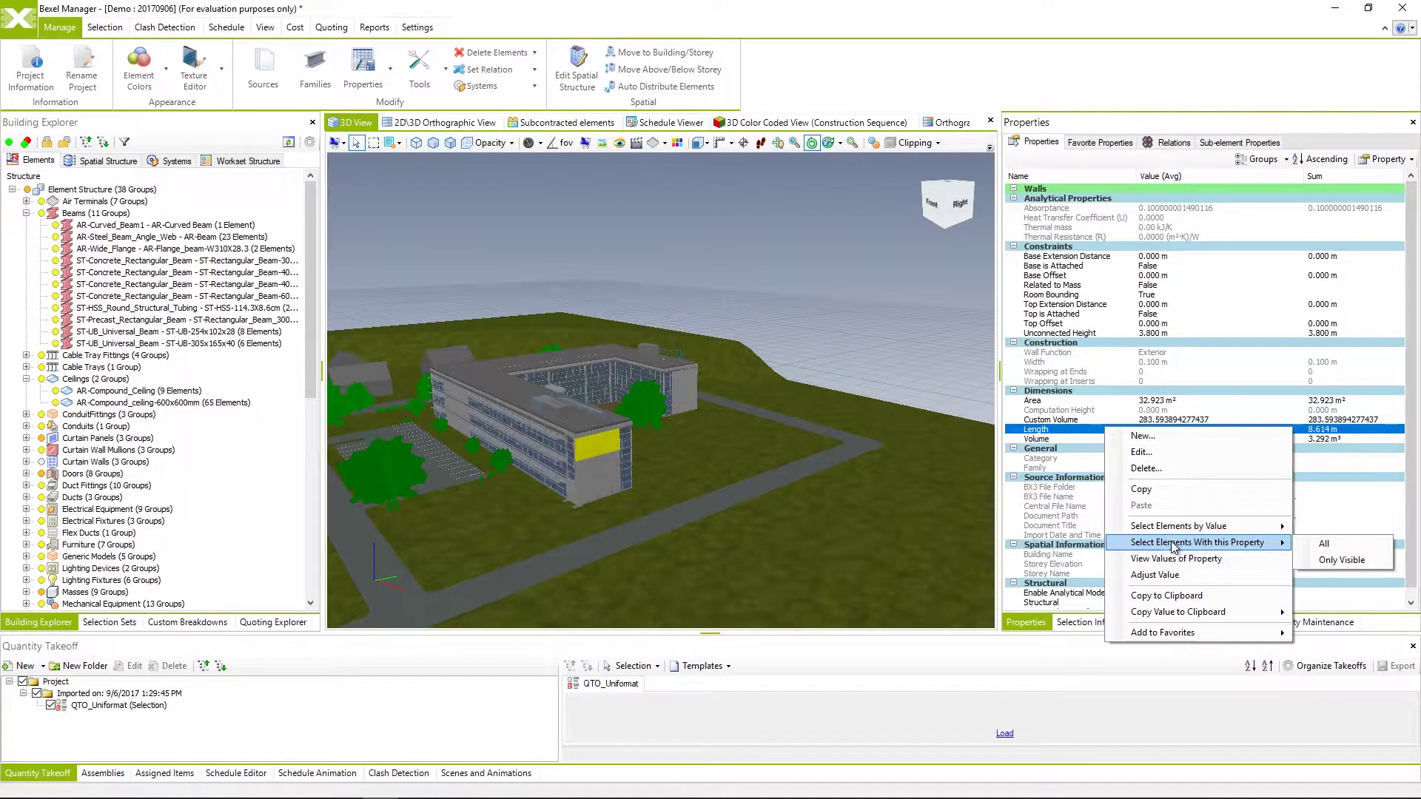
mouse_move(1196, 542)
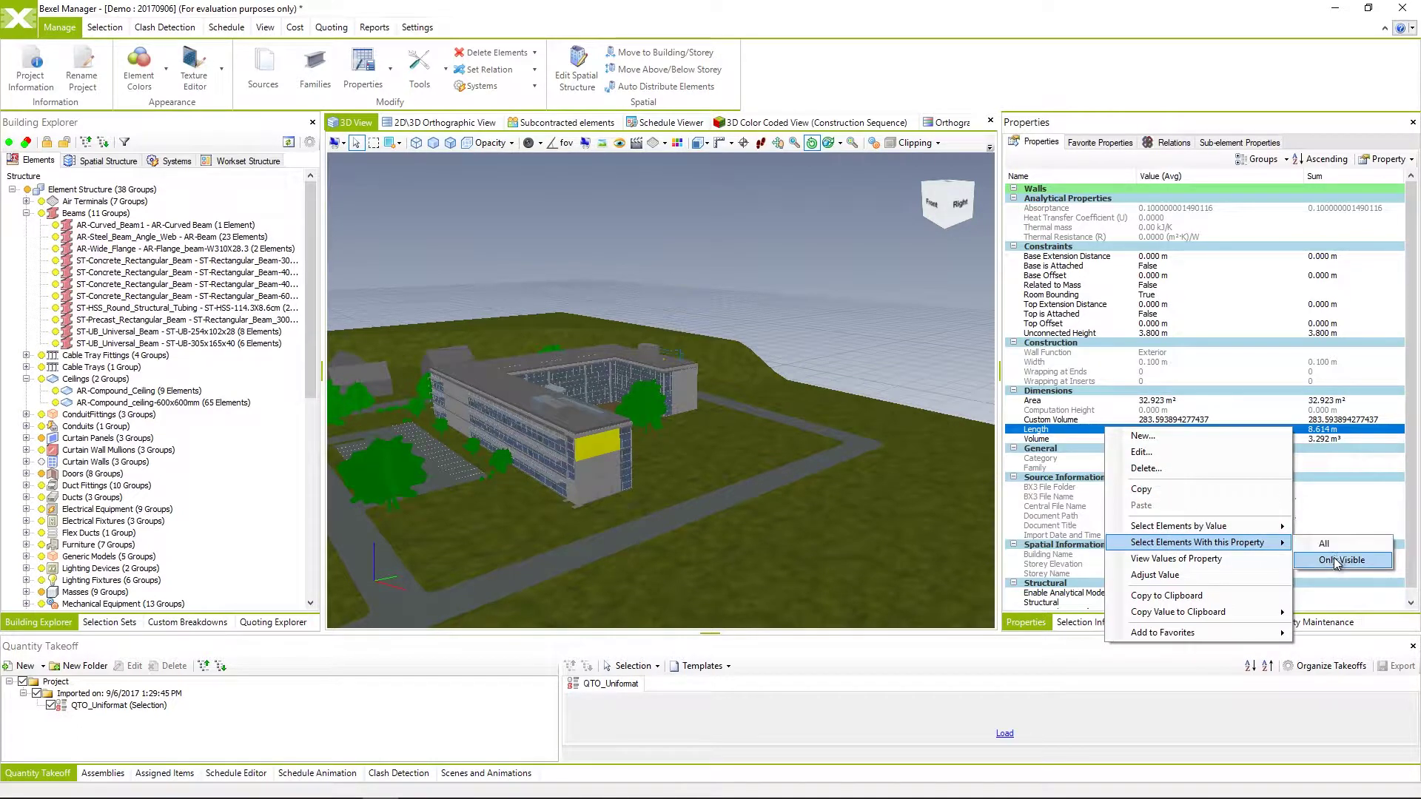
click(1337, 545)
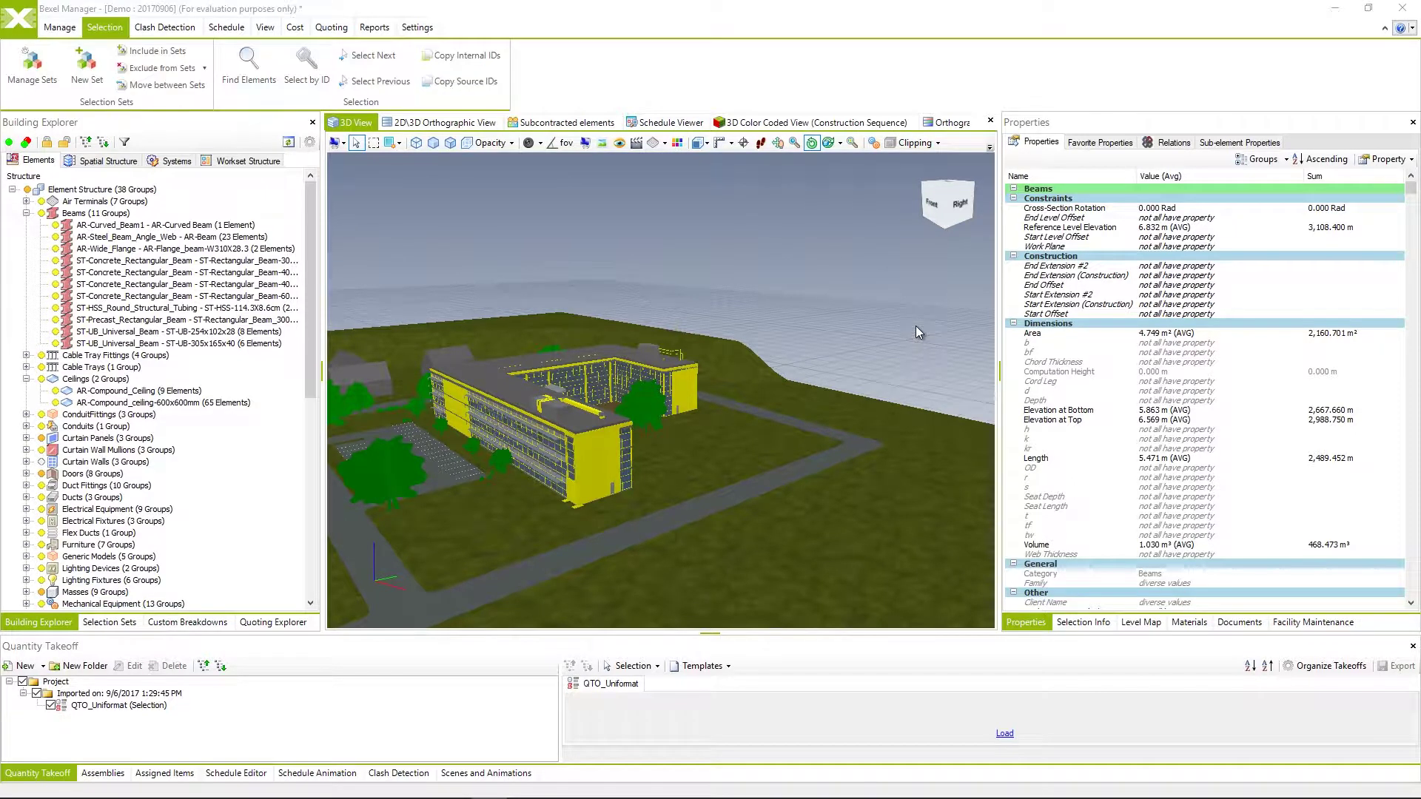
key(Escape)
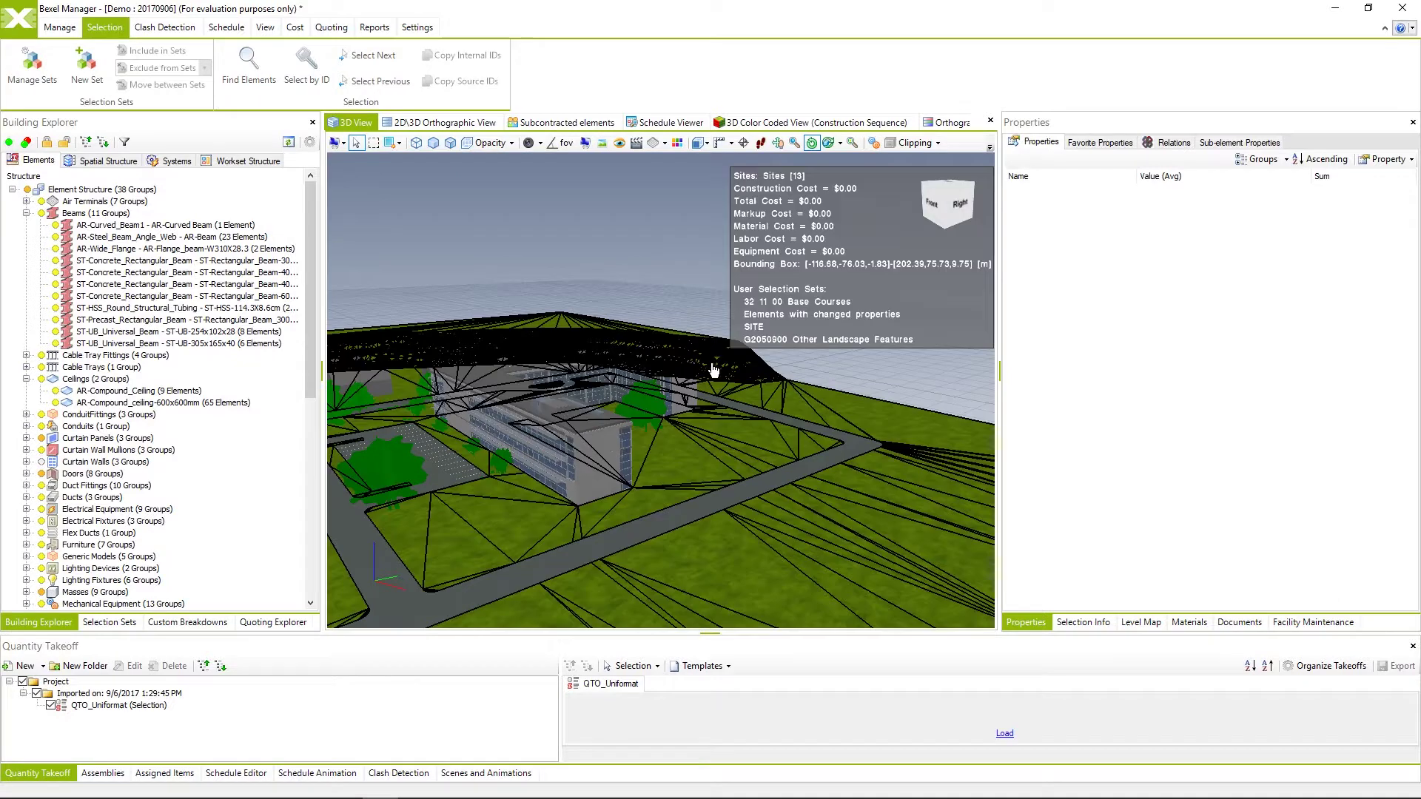
click(696, 379)
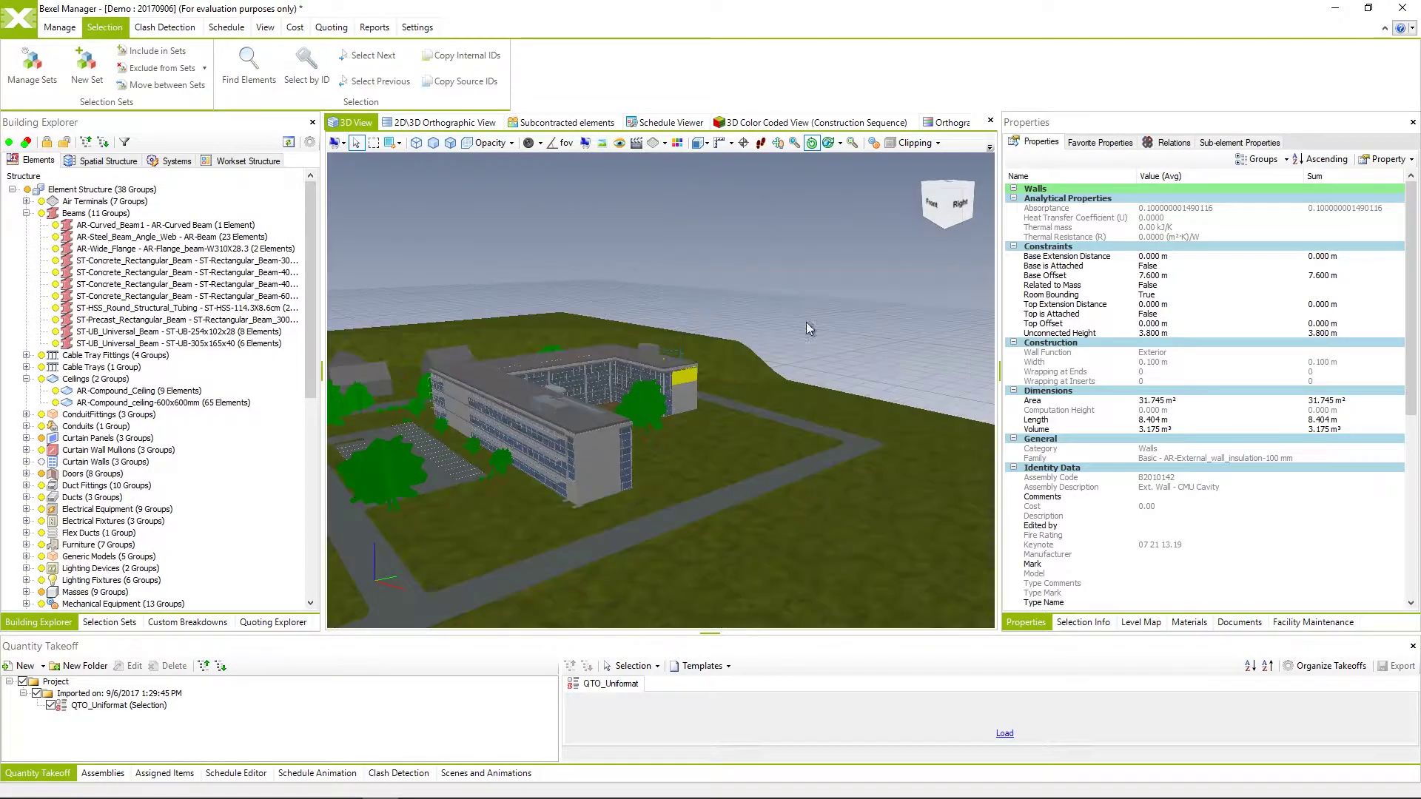
- Enable all property groups in Options and Filters so Calculated Quantities, Graphics, Phases, Structural appear
click(1413, 165)
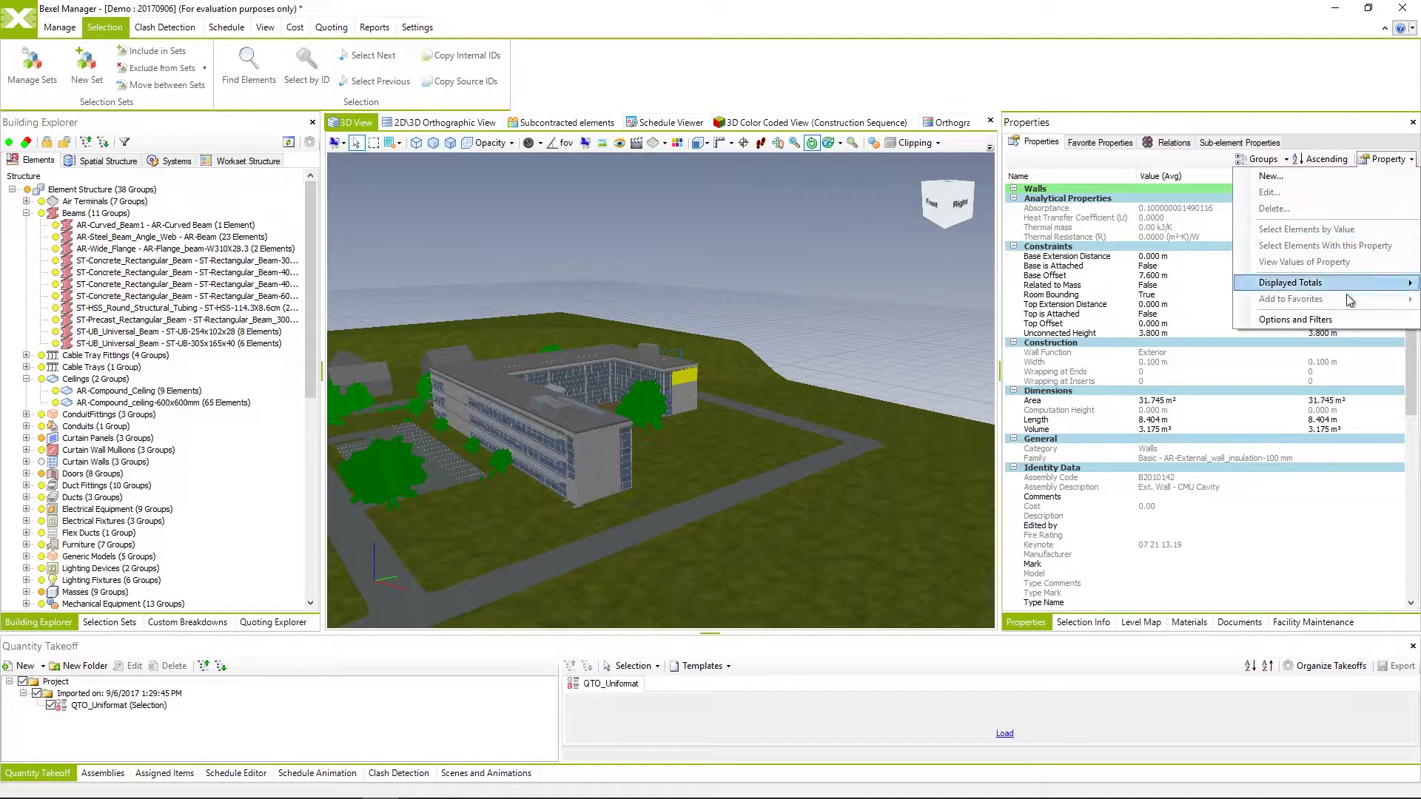
click(1355, 320)
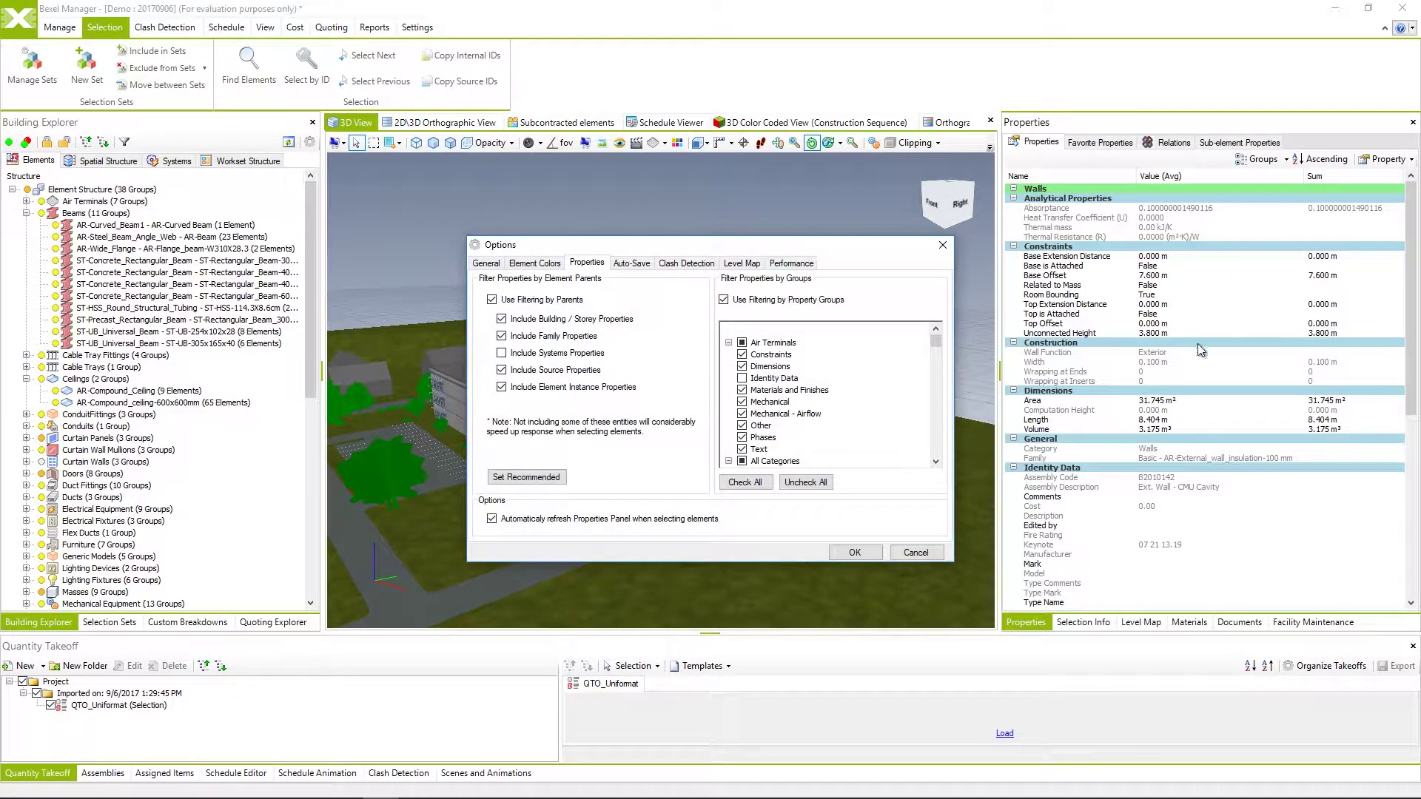
mouse_move(935, 343)
mouse_down()
mouse_move(936, 358)
mouse_move(936, 340)
mouse_up()
click(855, 553)
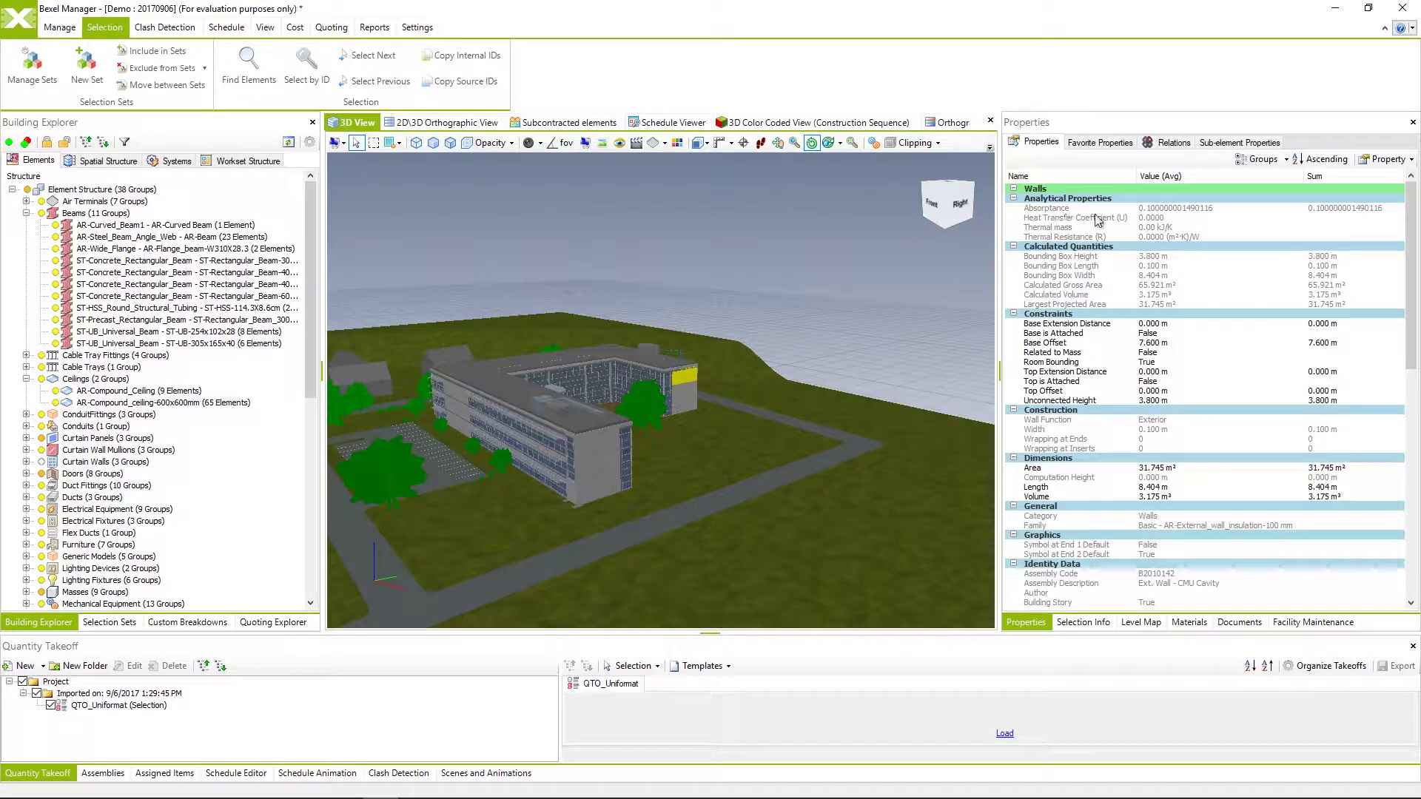
mouse_move(1413, 281)
mouse_down()
mouse_move(1414, 515)
mouse_move(1418, 256)
mouse_up()
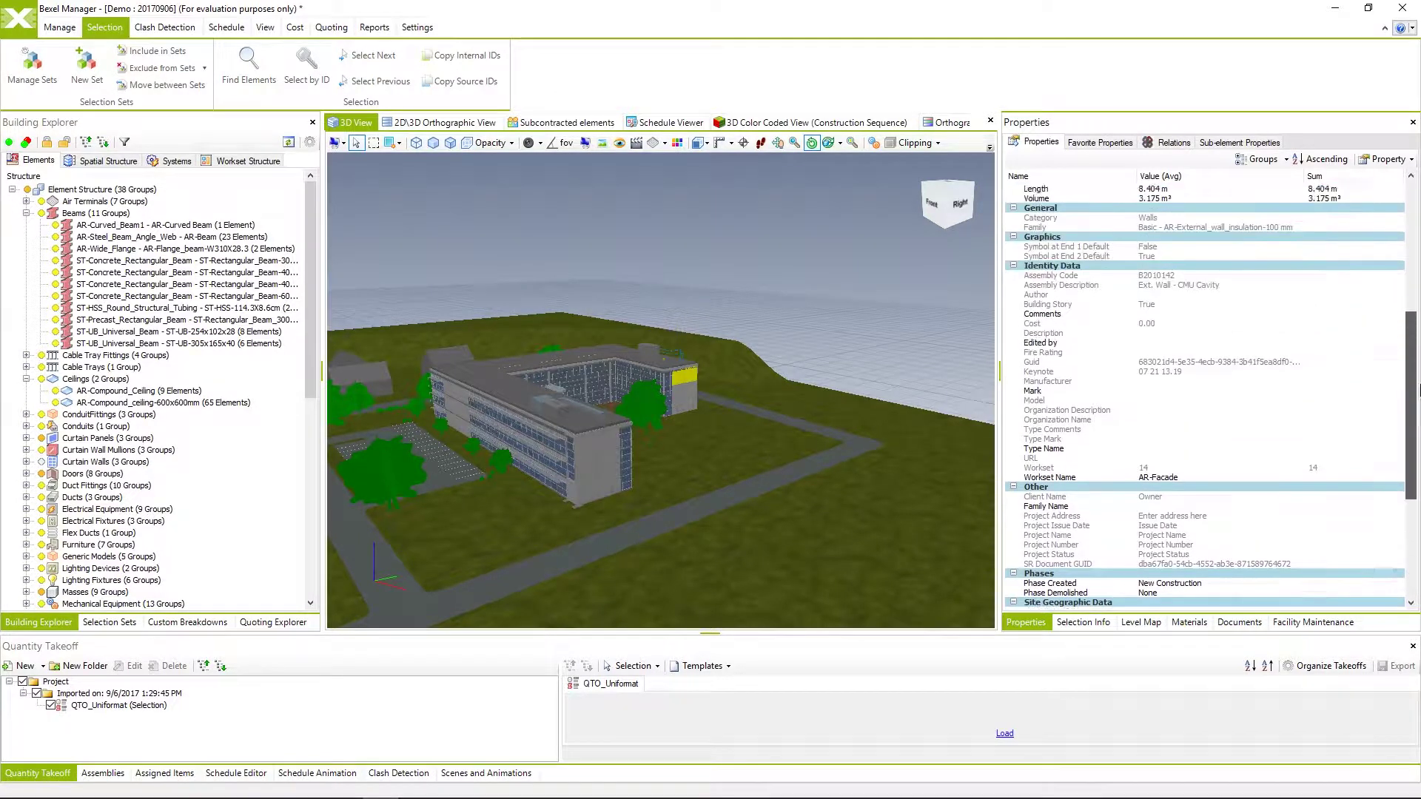